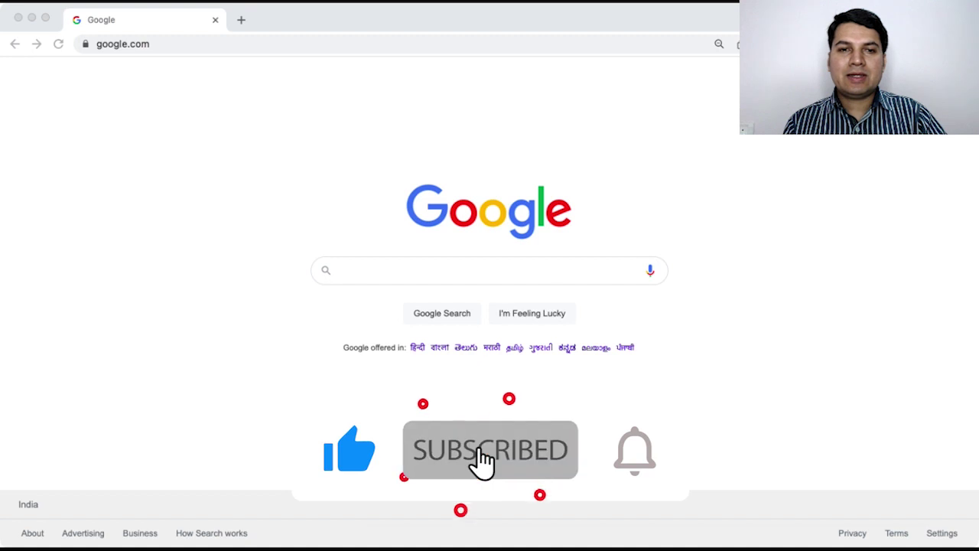
- Go to tickertape.in, open its equity screener and look through the unfiltered stock list
{"action": "left_click", "coordinate": [311, 44]}
{"action": "type", "text": "tick"}
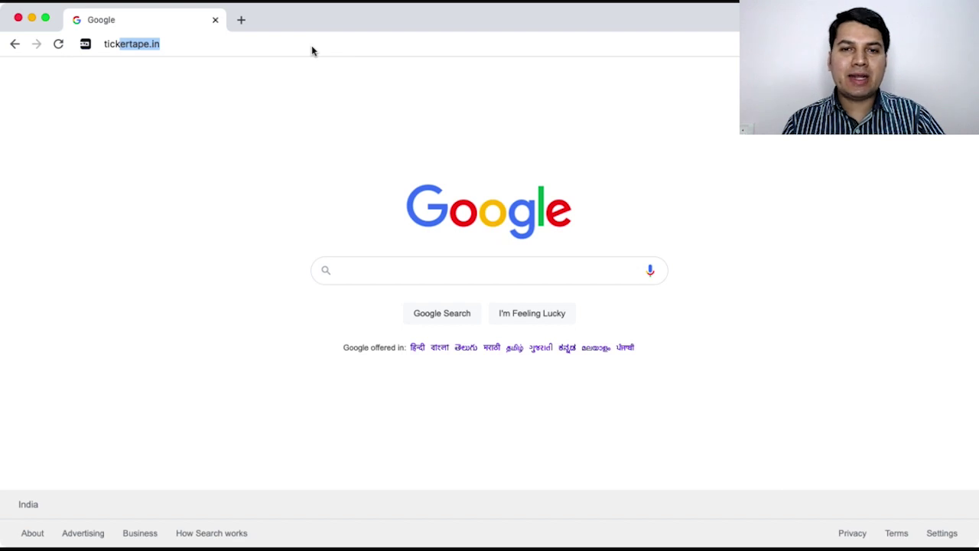
{"action": "key", "text": "Return"}
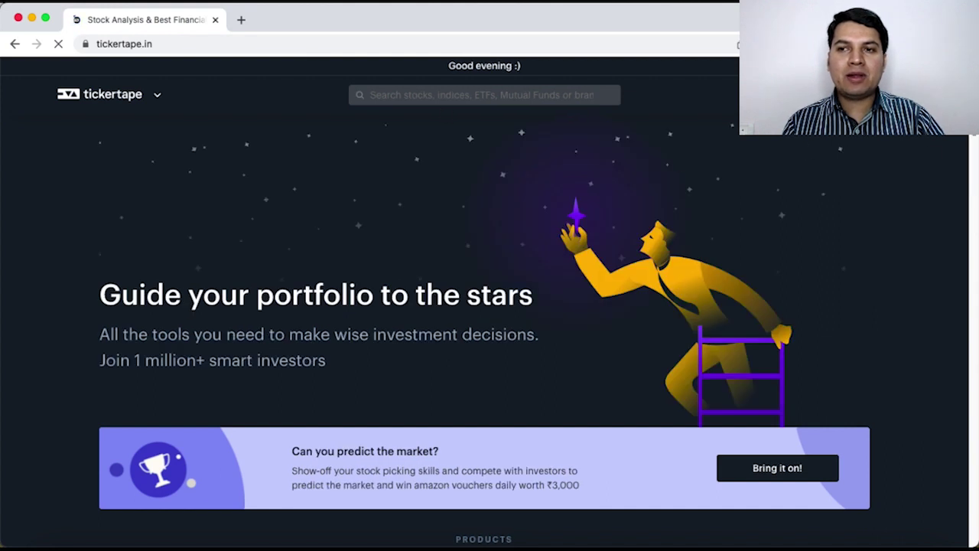
{"action": "left_click_drag", "start_coordinate": [975, 129], "coordinate": [977, 222]}
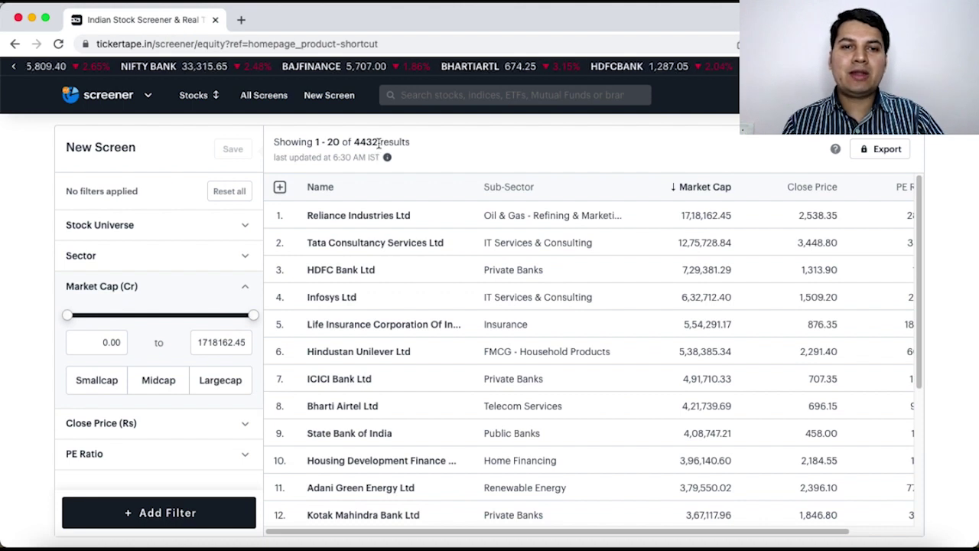
{"action": "left_click_drag", "start_coordinate": [378, 144], "coordinate": [353, 143]}
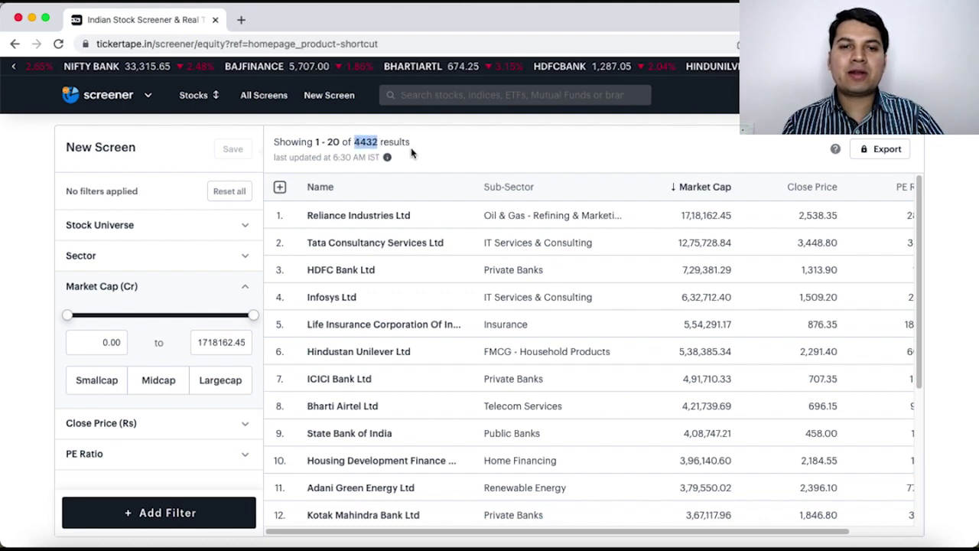
{"action": "left_click_drag", "start_coordinate": [923, 203], "coordinate": [923, 419]}
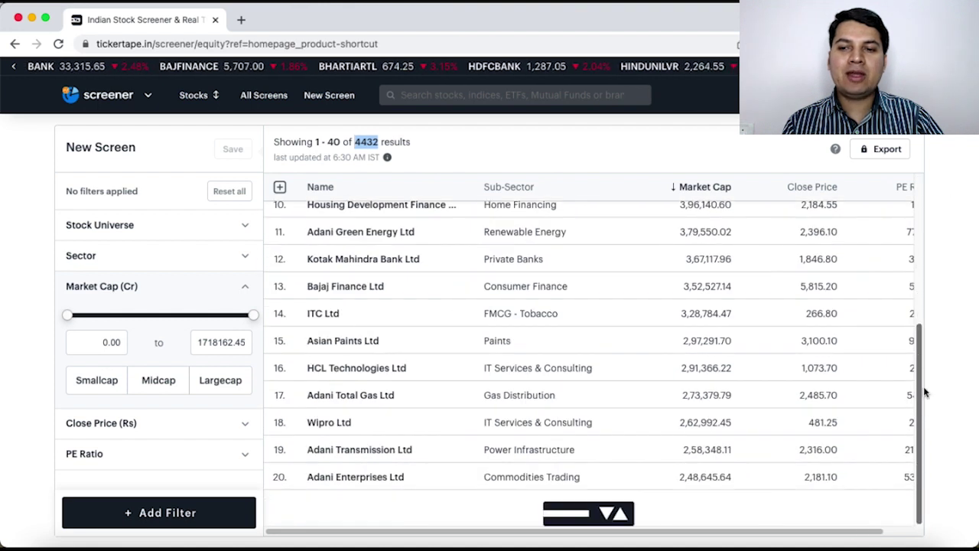
{"action": "left_click_drag", "start_coordinate": [919, 341], "coordinate": [917, 222]}
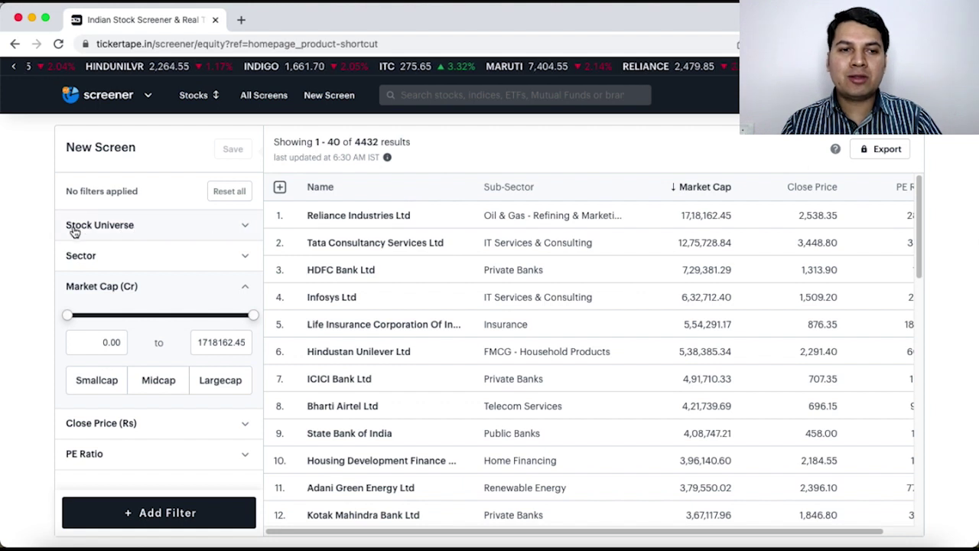
- Limit the stock universe to the NIFTY 50 stocks
{"action": "left_click", "coordinate": [117, 231]}
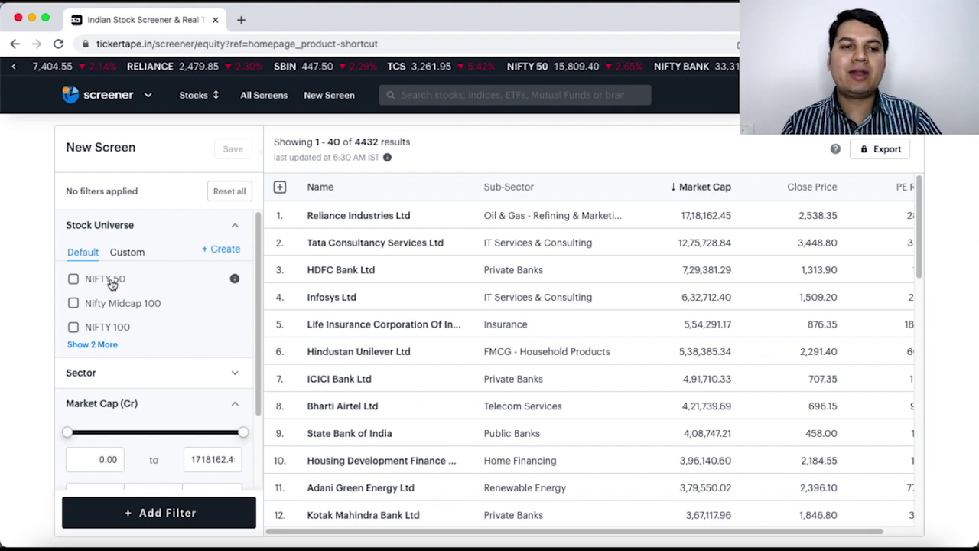
{"action": "left_click", "coordinate": [74, 278]}
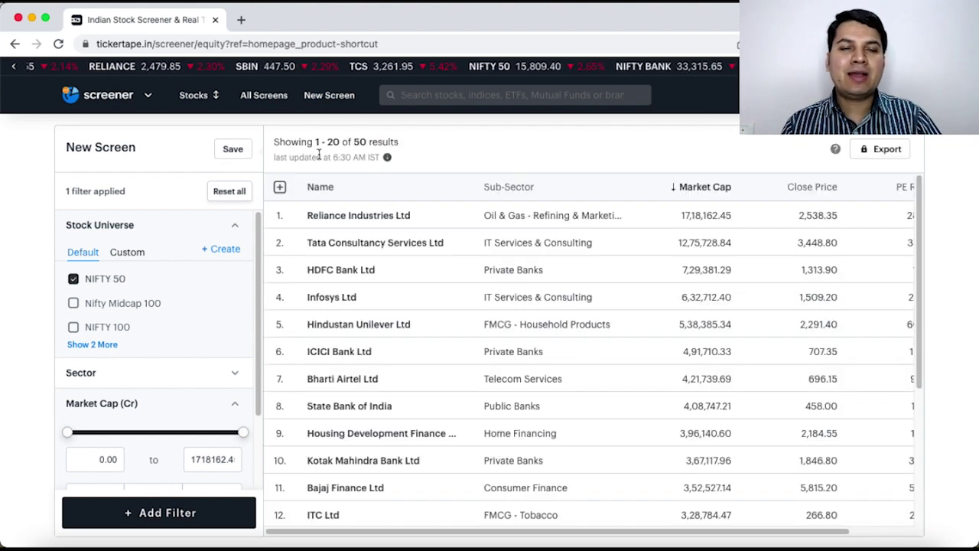
{"action": "left_click_drag", "start_coordinate": [368, 142], "coordinate": [354, 142]}
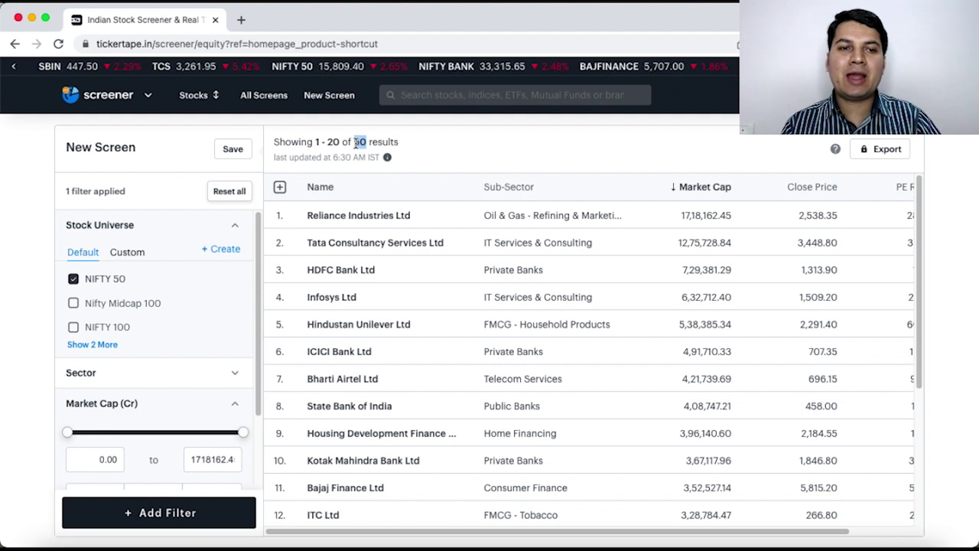
{"action": "left_click", "coordinate": [356, 144]}
{"action": "left_click", "coordinate": [157, 232]}
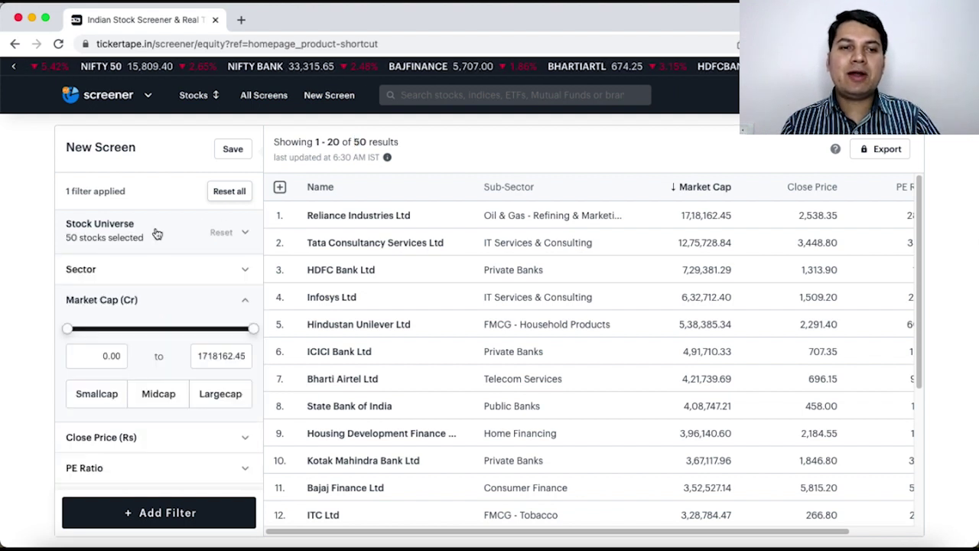
- Try filtering the stocks to the Financials sector and clear that sector filter again
{"action": "left_click", "coordinate": [137, 269]}
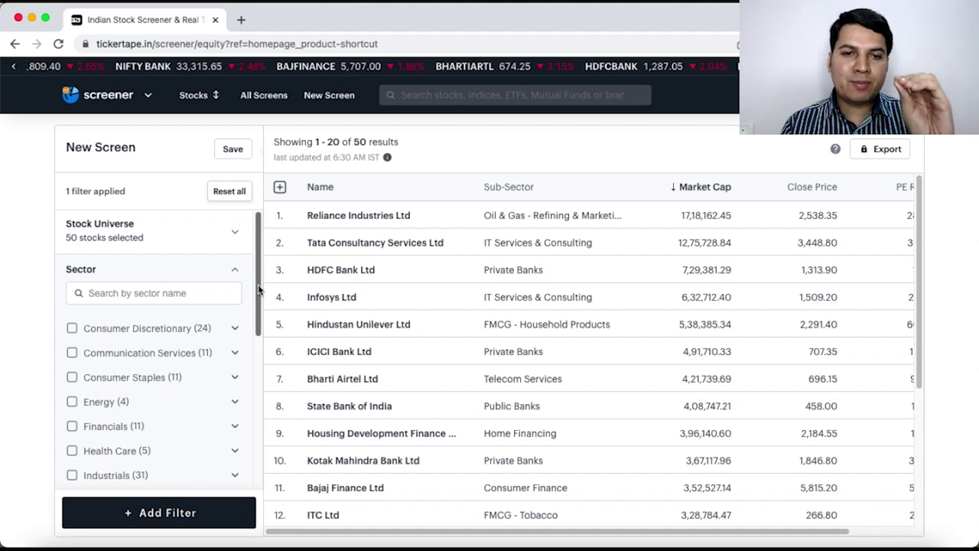
{"action": "left_click_drag", "start_coordinate": [259, 289], "coordinate": [259, 314]}
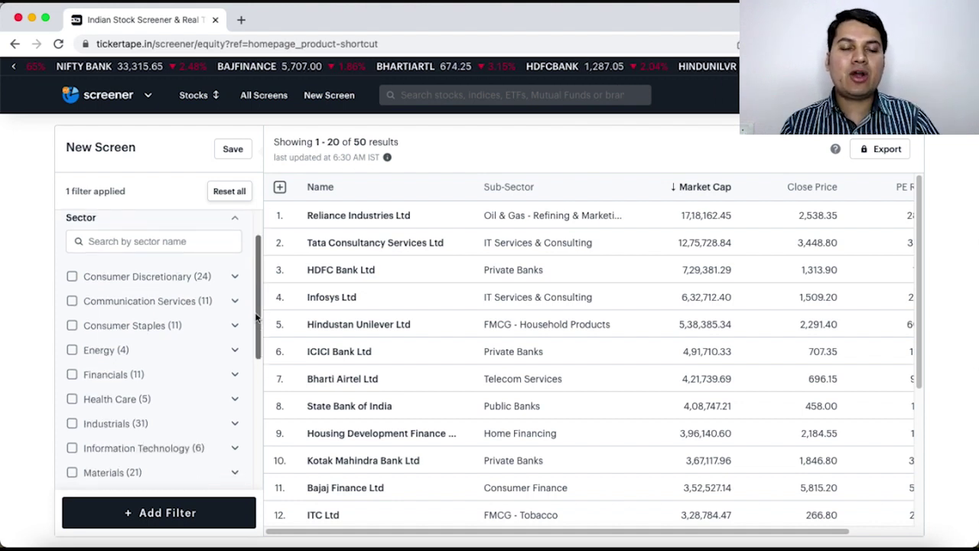
{"action": "left_click", "coordinate": [116, 380]}
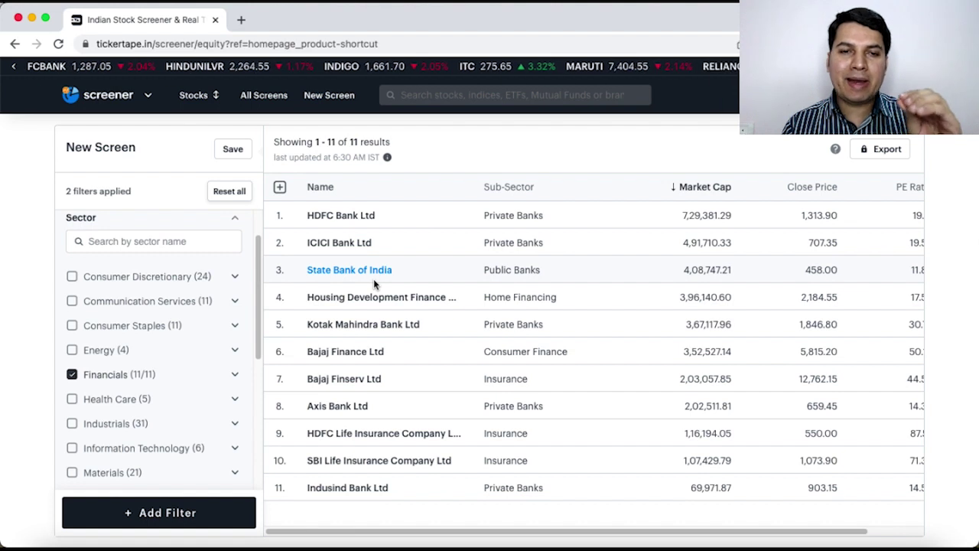
{"action": "left_click", "coordinate": [119, 378]}
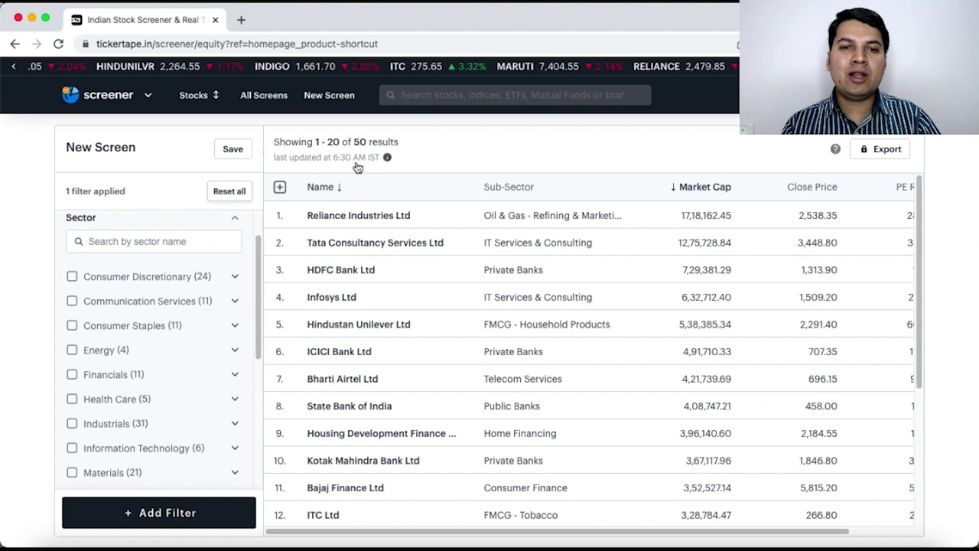
{"action": "left_click", "coordinate": [175, 221]}
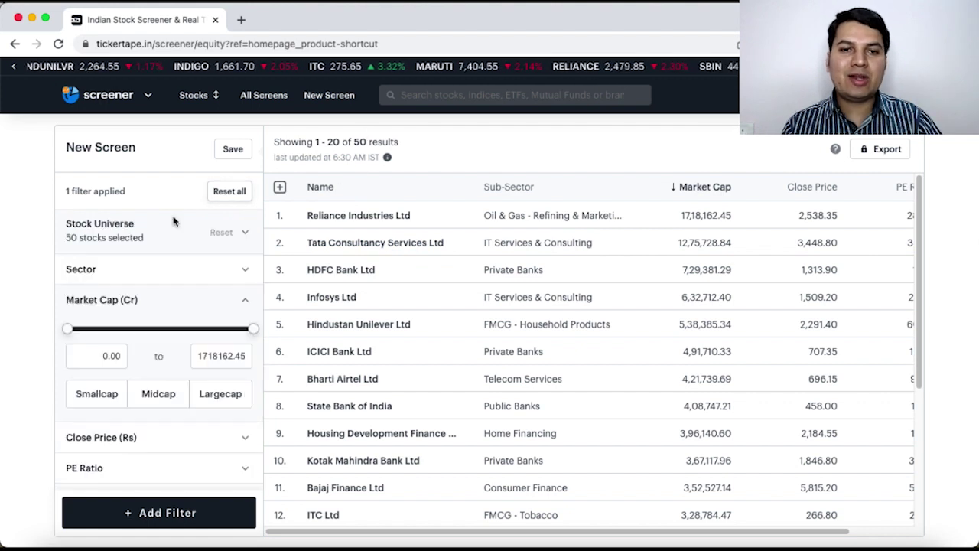
- Set the minimum market cap of the screen to 20000 Cr
{"action": "left_click", "coordinate": [93, 355]}
{"action": "type", "text": "20000"}
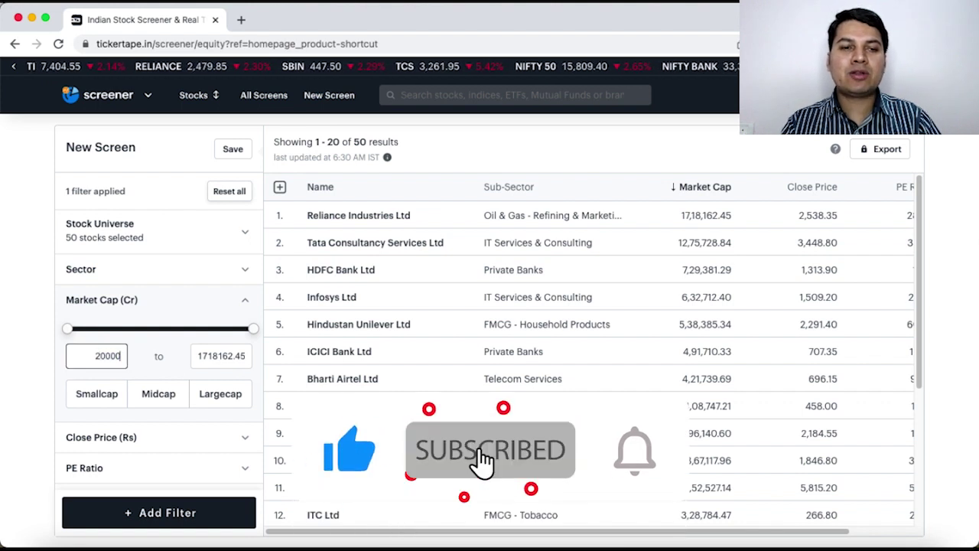
{"action": "key", "text": "Return"}
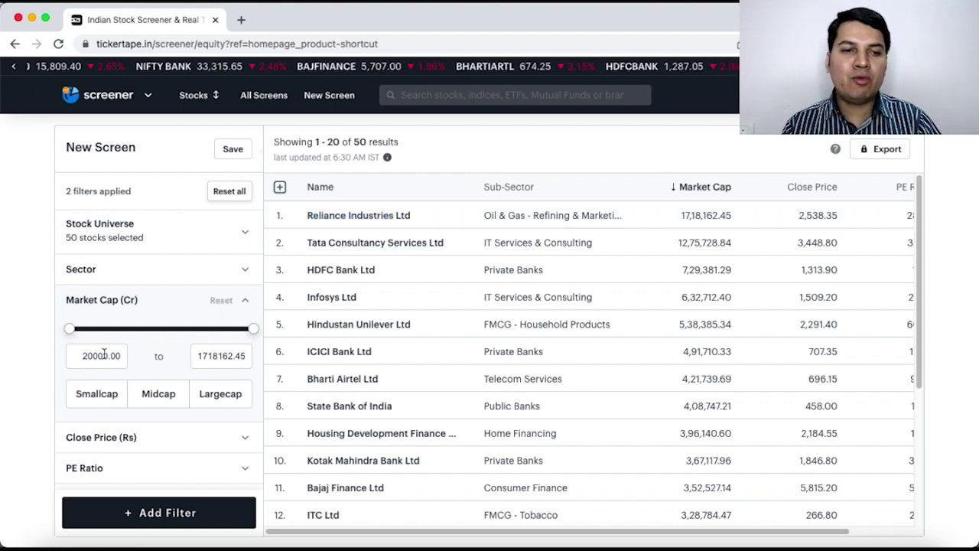
{"action": "left_click_drag", "start_coordinate": [83, 360], "coordinate": [124, 356]}
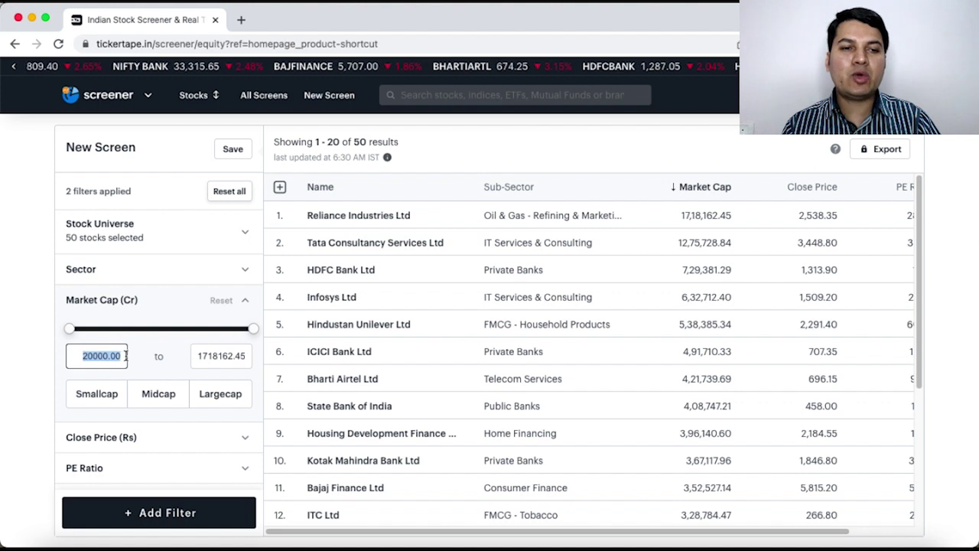
{"action": "left_click", "coordinate": [154, 310]}
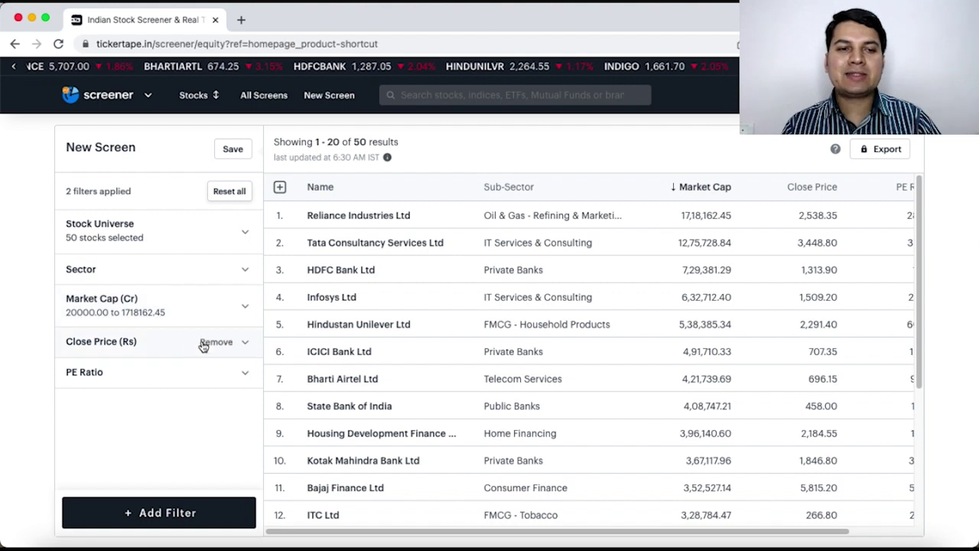
- Remove the Close Price and PE Ratio filters from the screen
{"action": "left_click", "coordinate": [173, 349]}
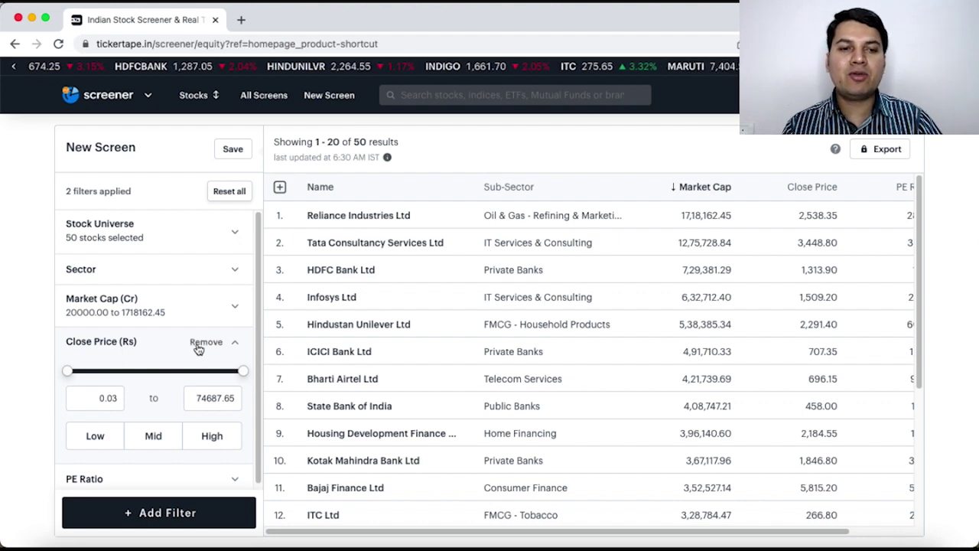
{"action": "left_click", "coordinate": [203, 343]}
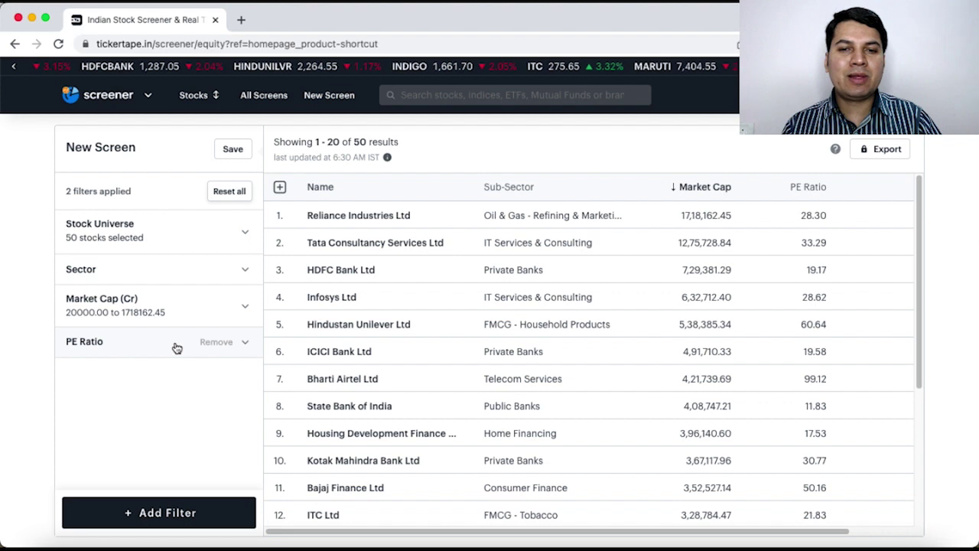
{"action": "left_click", "coordinate": [214, 343]}
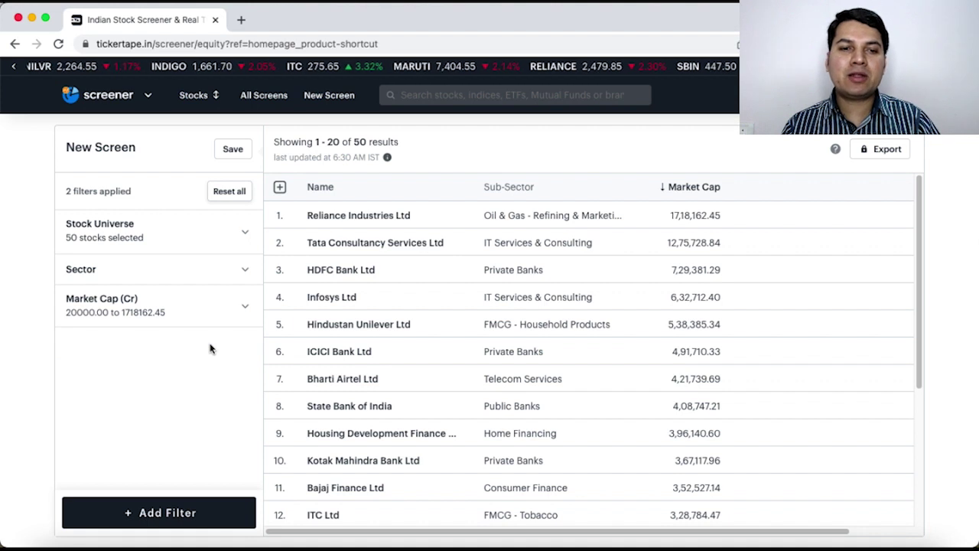
- Search the available filters for "cag" and add the 5Y CAGR filter to the screen
{"action": "left_click", "coordinate": [182, 511]}
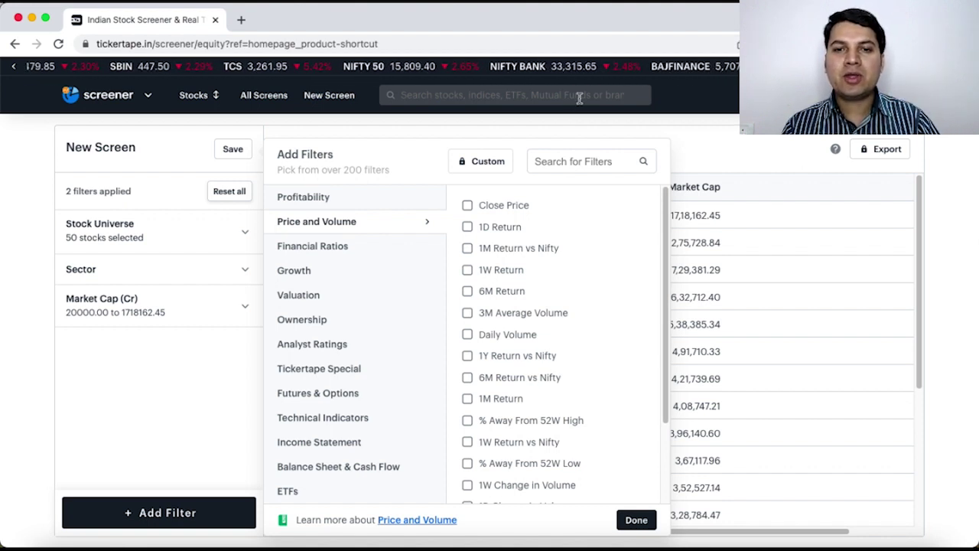
{"action": "left_click", "coordinate": [560, 157]}
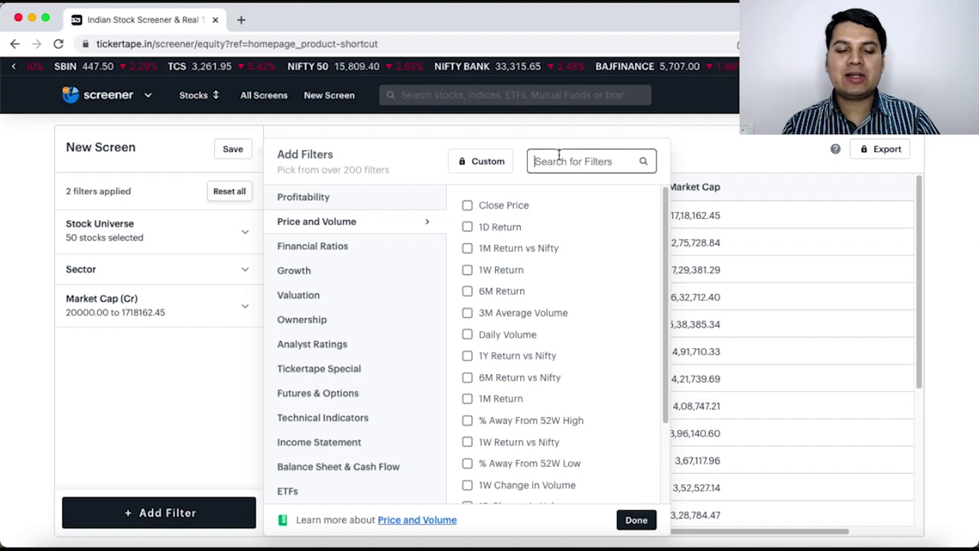
{"action": "type", "text": "cag"}
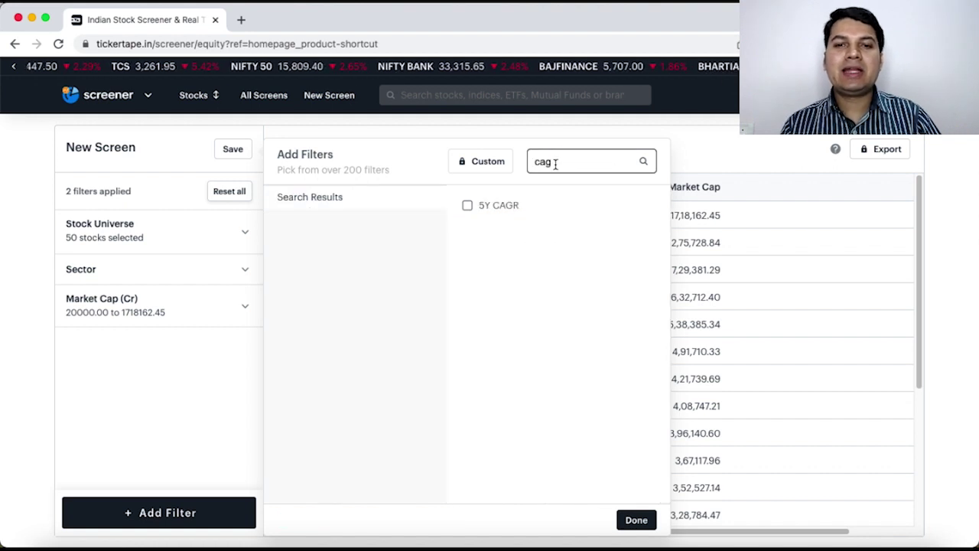
{"action": "mouse_move", "coordinate": [494, 213]}
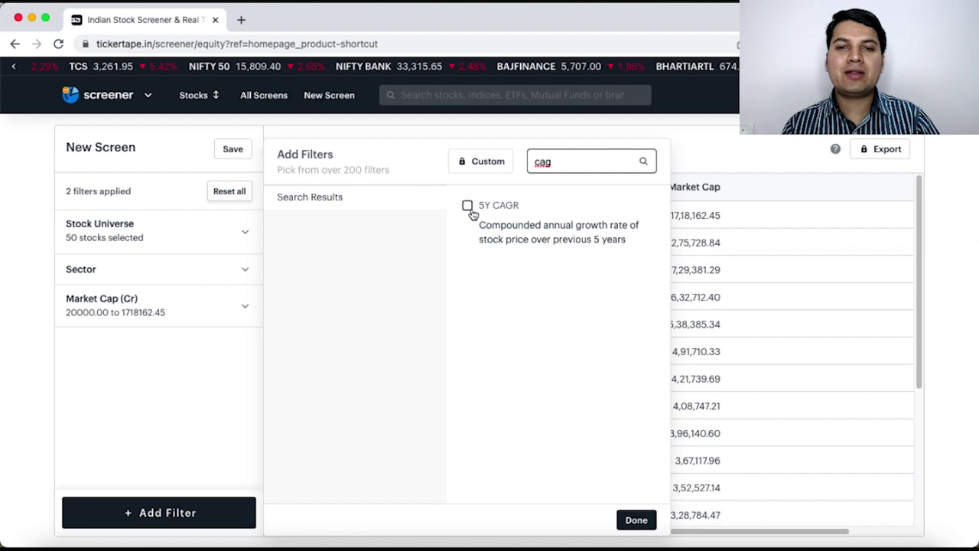
{"action": "left_click", "coordinate": [467, 208]}
{"action": "left_click", "coordinate": [468, 208]}
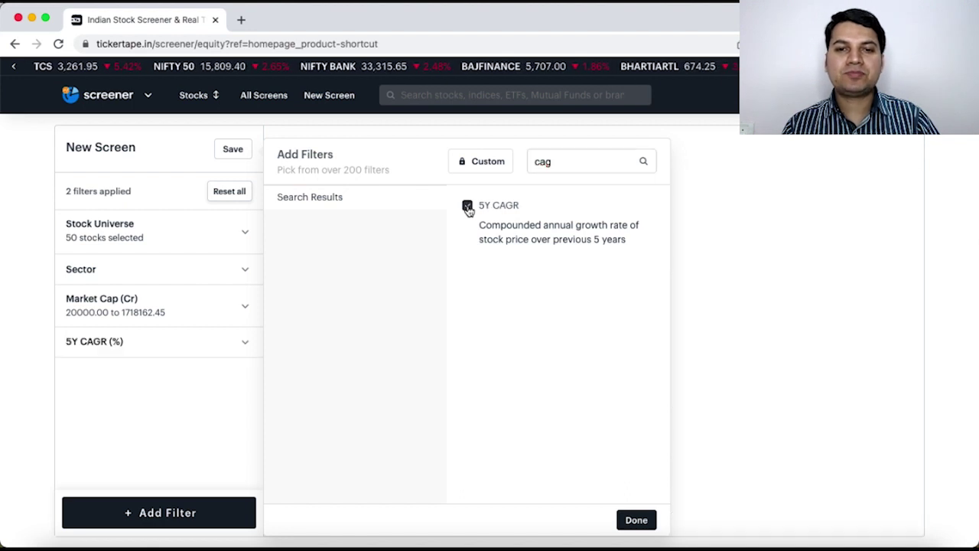
{"action": "left_click", "coordinate": [635, 520]}
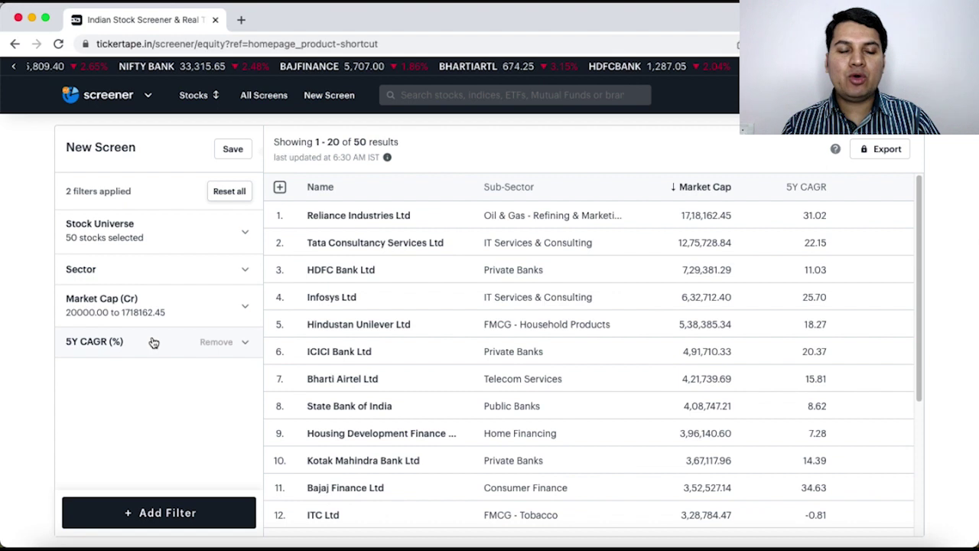
- Set the 5Y CAGR filter's minimum to 15% and review the stocks that match
{"action": "left_click", "coordinate": [153, 342]}
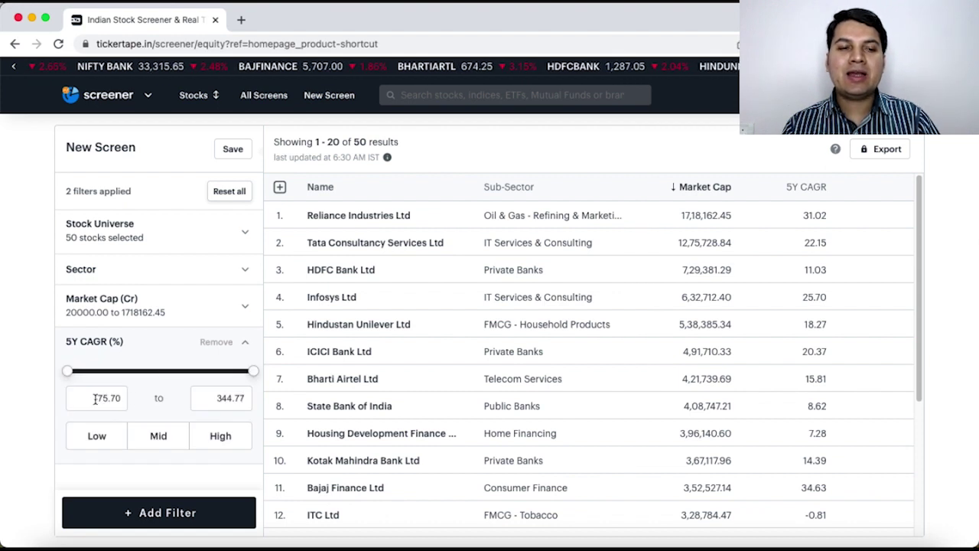
{"action": "left_click_drag", "start_coordinate": [95, 398], "coordinate": [144, 403]}
{"action": "type", "text": "15"}
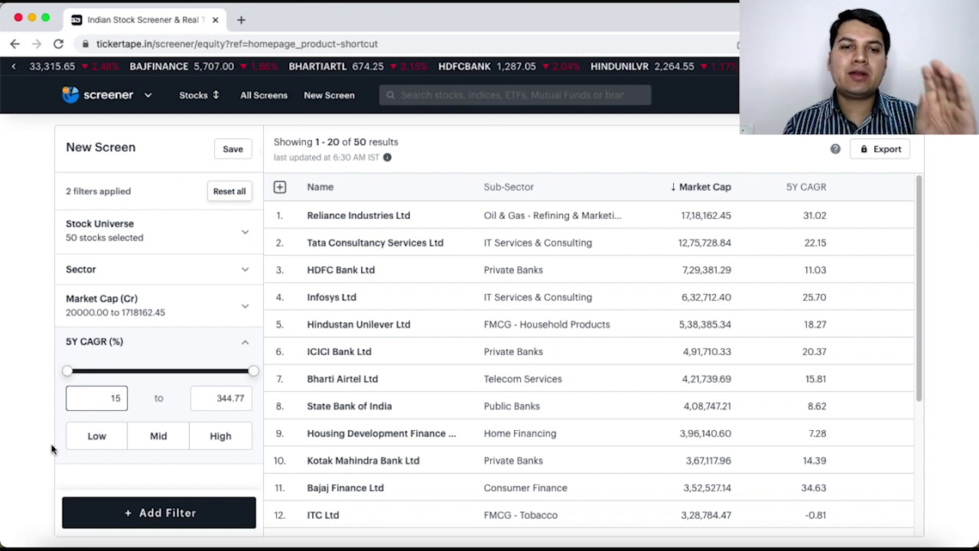
{"action": "key", "text": "Return"}
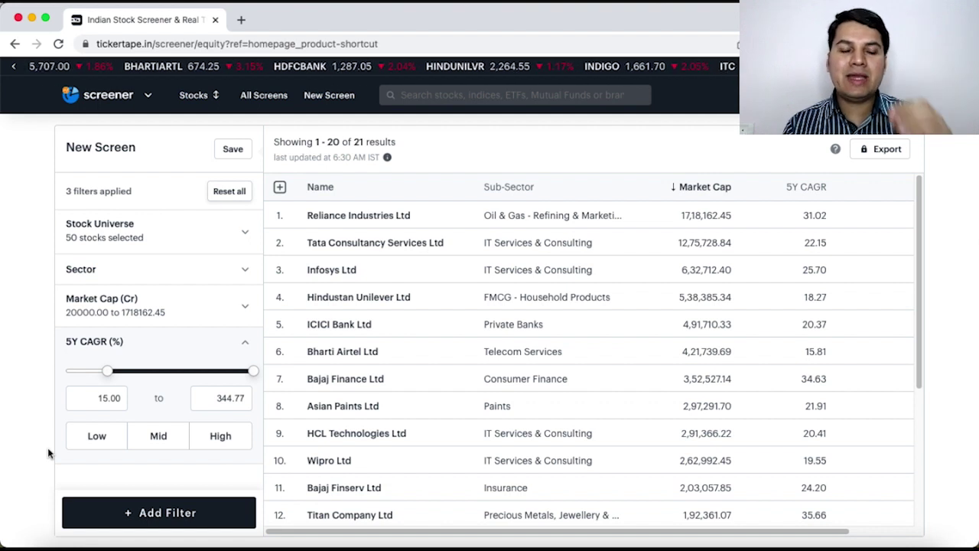
{"action": "double_click", "coordinate": [359, 142]}
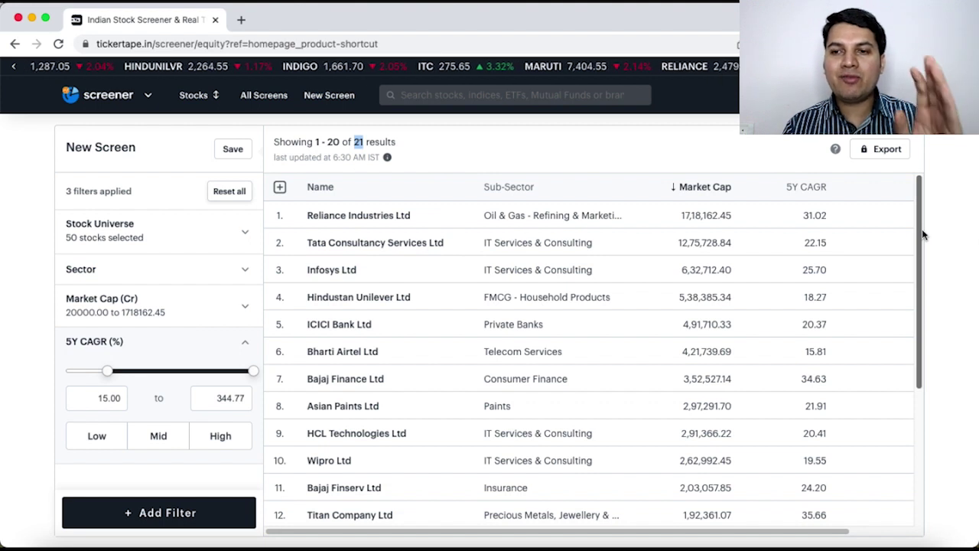
{"action": "scroll", "coordinate": [918, 228], "scroll_direction": "down", "scroll_amount": 1}
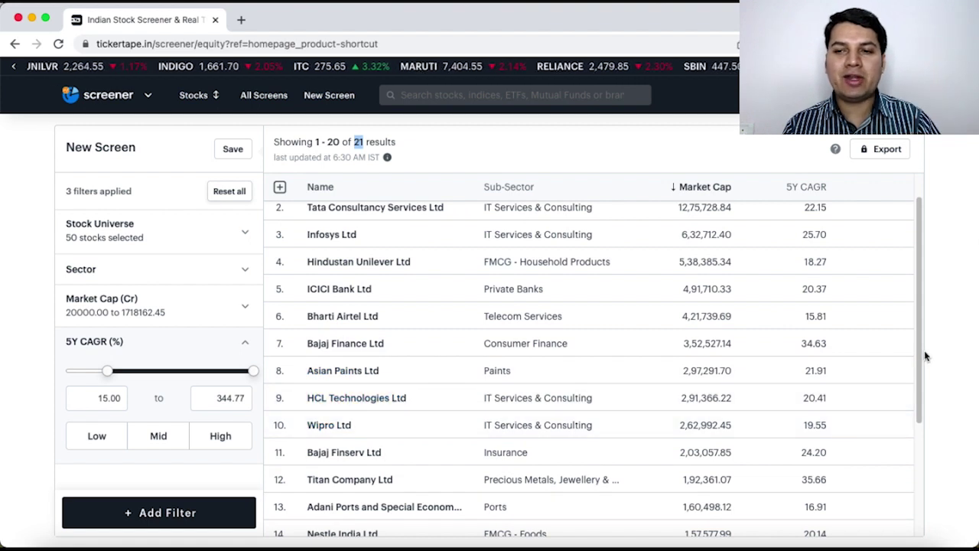
{"action": "scroll", "coordinate": [923, 329], "scroll_direction": "up", "scroll_amount": 1}
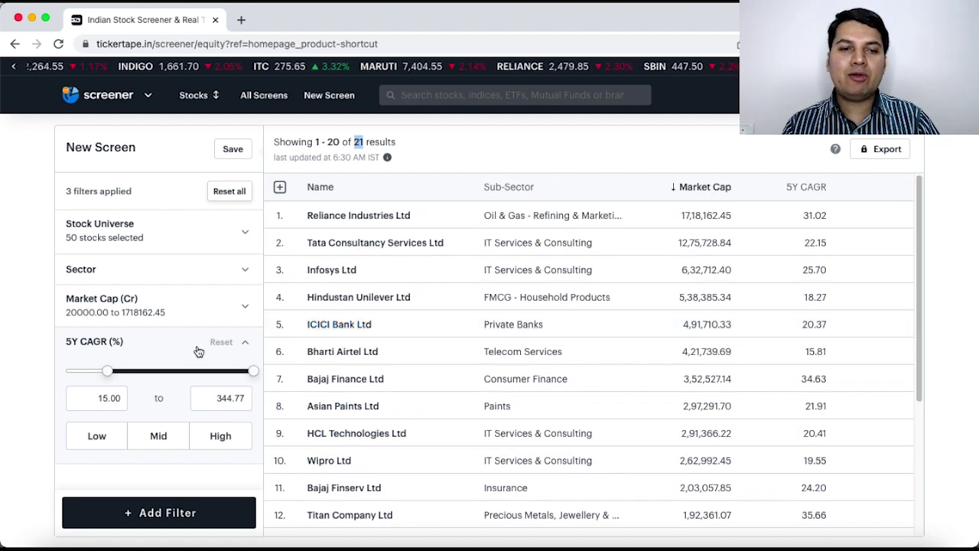
{"action": "left_click", "coordinate": [184, 351]}
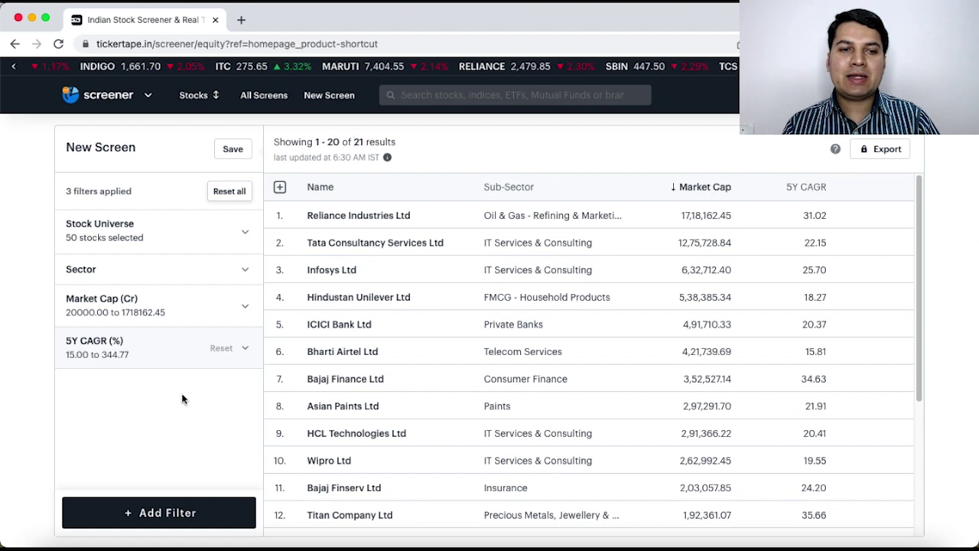
- Add the Debt to Equity filter from the Financial Ratios category to the screen
{"action": "left_click", "coordinate": [163, 512]}
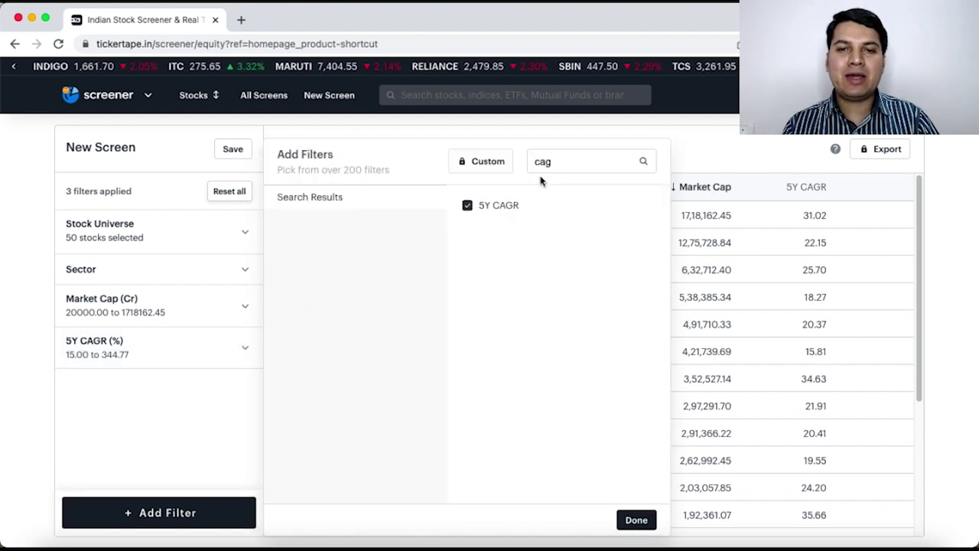
{"action": "left_click", "coordinate": [555, 162]}
{"action": "key", "text": "BackSpace"}
{"action": "key", "text": "BackSpace"}
{"action": "key", "text": "BackSpace"}
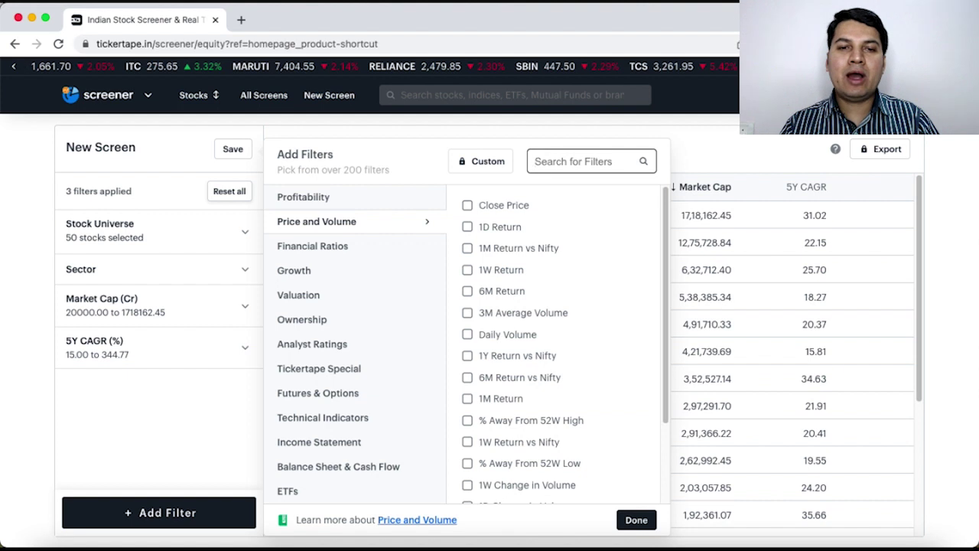
{"action": "left_click", "coordinate": [378, 251]}
{"action": "left_click", "coordinate": [378, 252]}
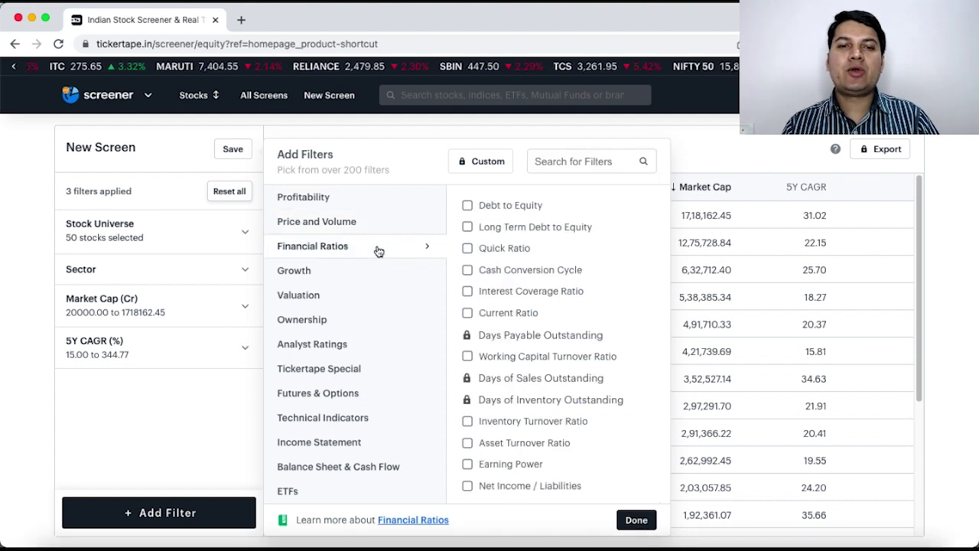
{"action": "left_click", "coordinate": [467, 207]}
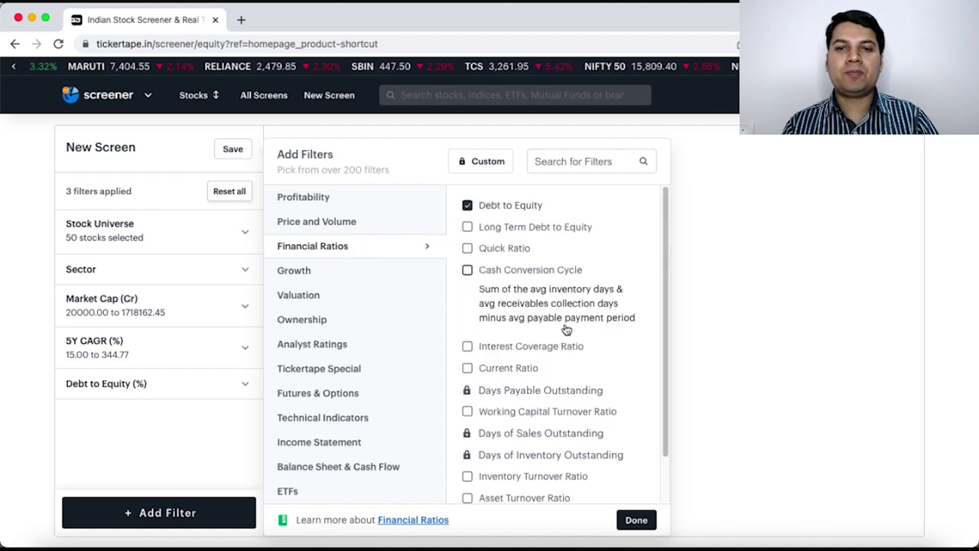
{"action": "left_click", "coordinate": [636, 520]}
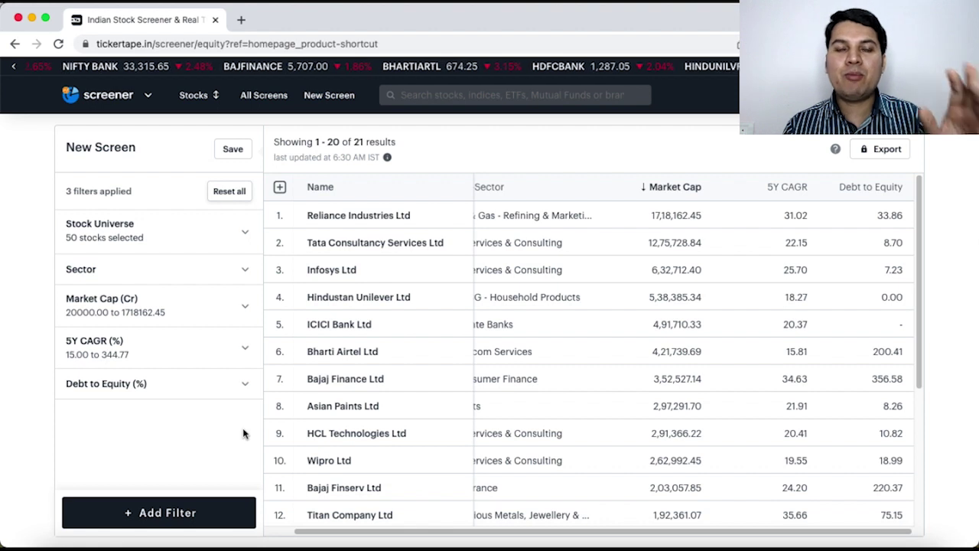
- Set the Debt to Equity filter's maximum to 200% and review the stocks that match
{"action": "left_click", "coordinate": [165, 391]}
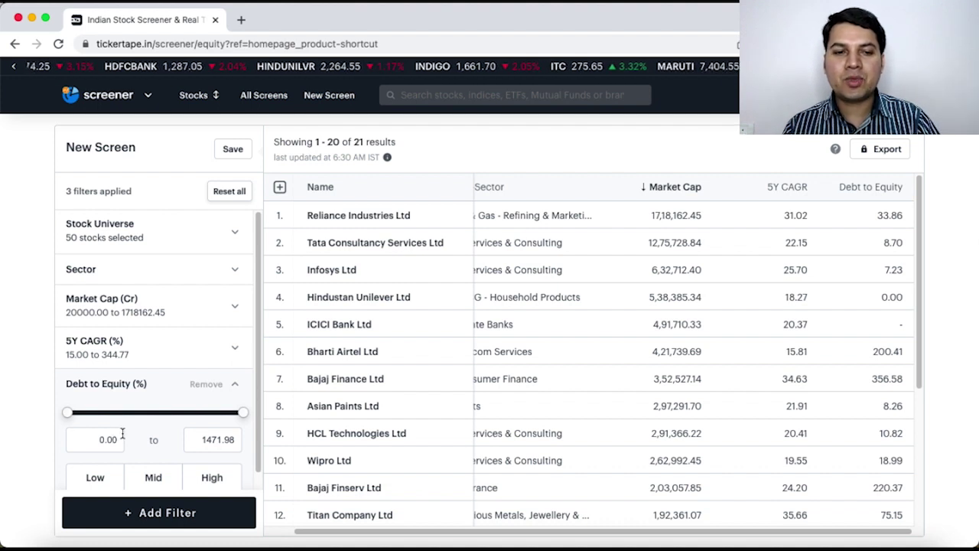
{"action": "double_click", "coordinate": [218, 437]}
{"action": "type", "text": "2"}
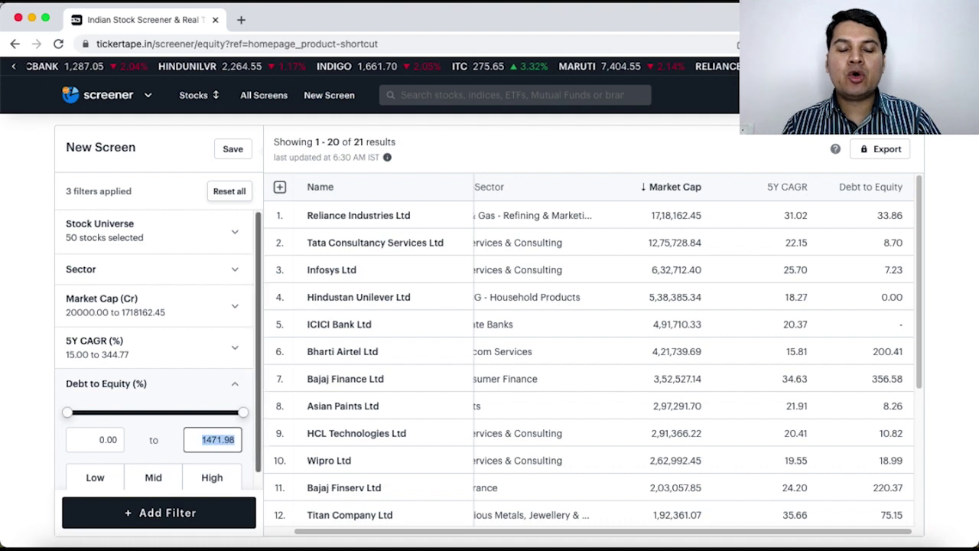
{"action": "type", "text": "00"}
{"action": "left_click", "coordinate": [250, 442]}
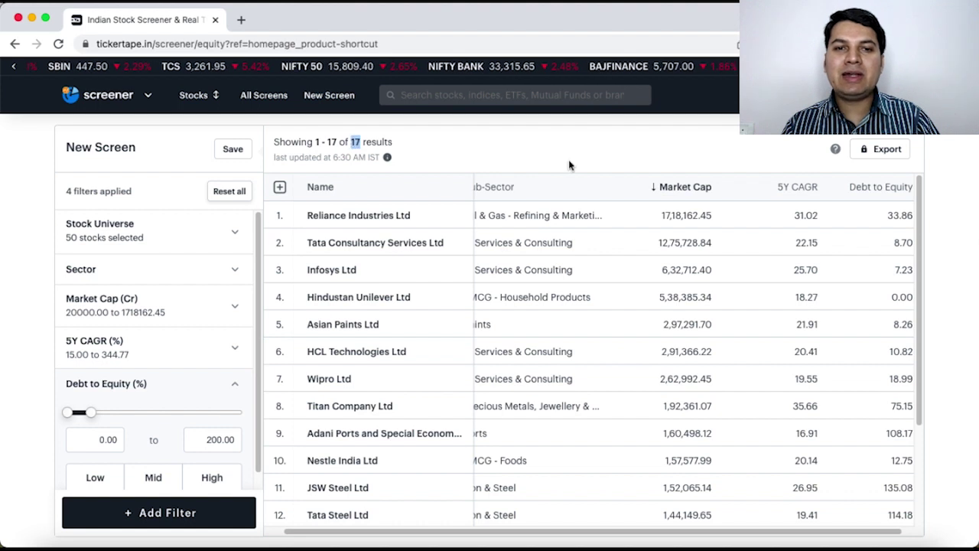
{"action": "left_click_drag", "start_coordinate": [918, 258], "coordinate": [921, 195]}
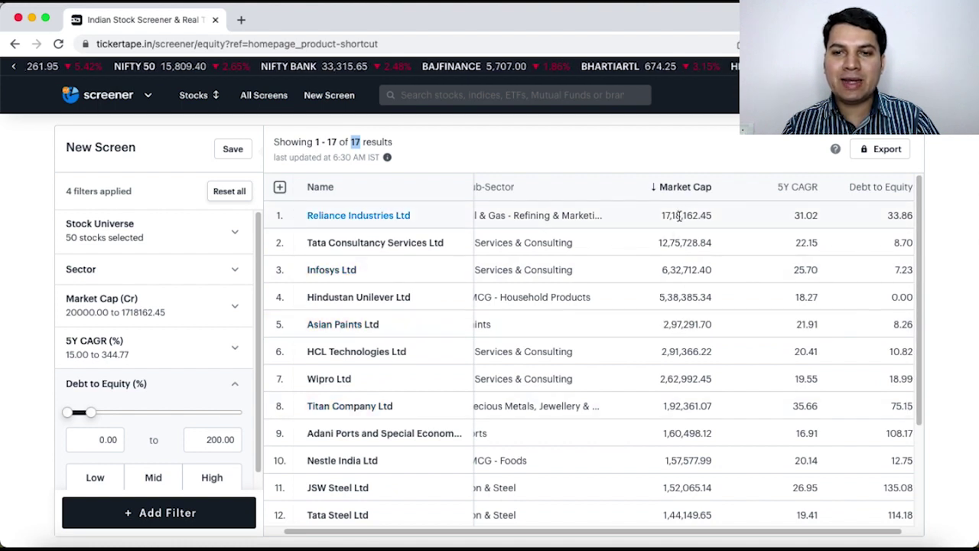
{"action": "left_click_drag", "start_coordinate": [916, 243], "coordinate": [917, 375]}
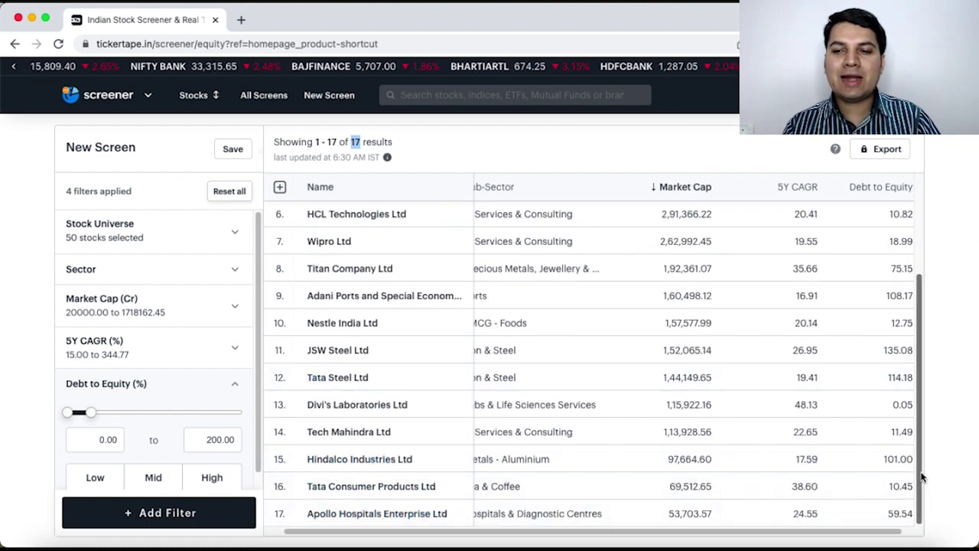
{"action": "left_click_drag", "start_coordinate": [921, 420], "coordinate": [916, 308]}
{"action": "left_click", "coordinate": [175, 392]}
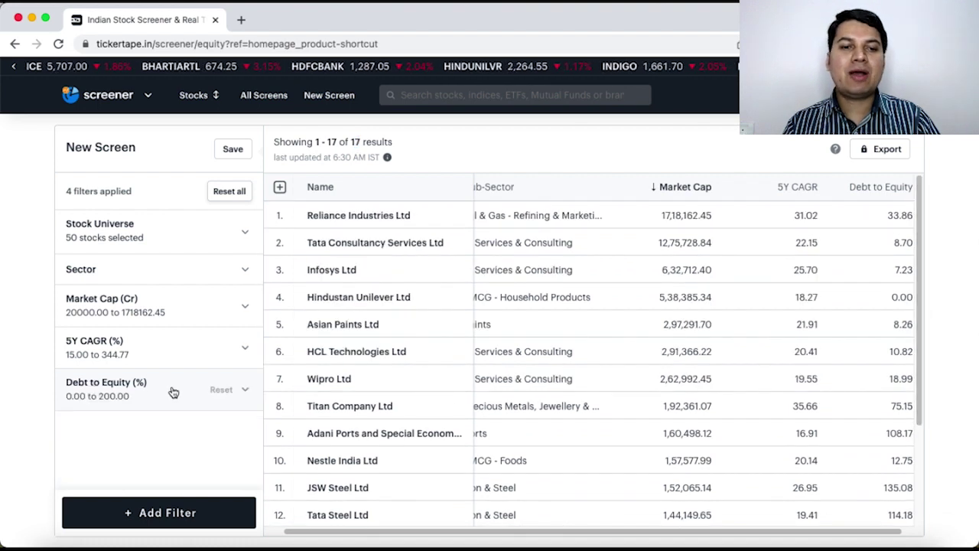
- Add the Promoter Holding filter from the Ownership category to the screen
{"action": "left_click", "coordinate": [156, 512]}
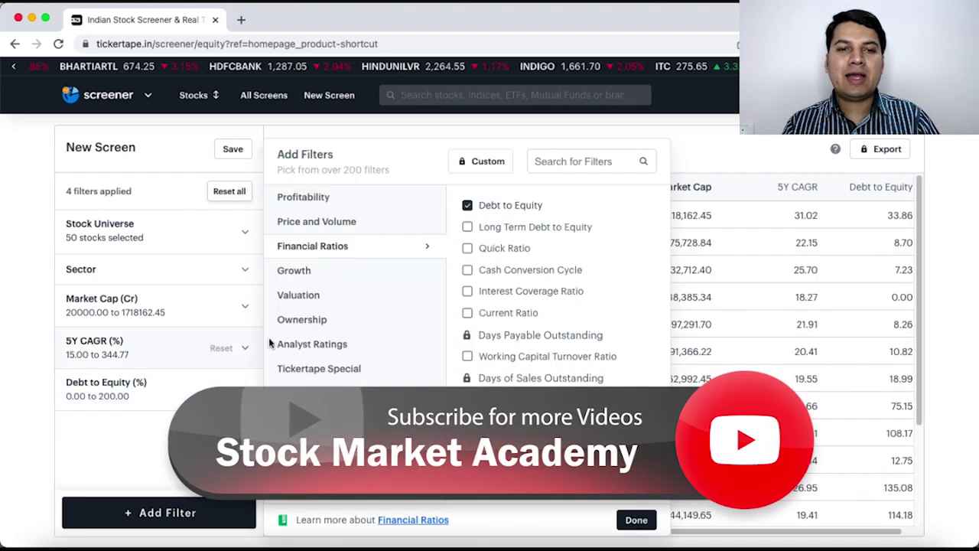
{"action": "left_click", "coordinate": [310, 325]}
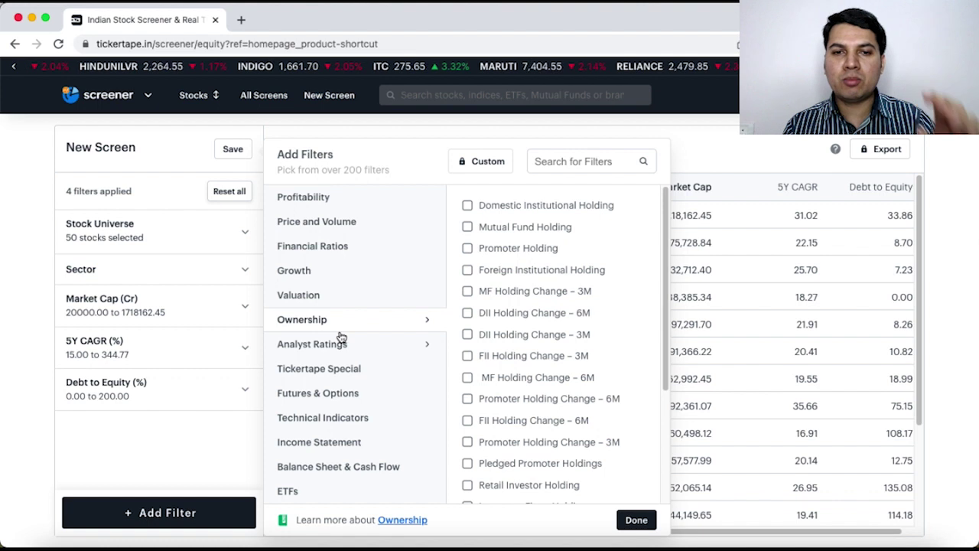
{"action": "mouse_move", "coordinate": [466, 252]}
{"action": "left_click", "coordinate": [495, 285]}
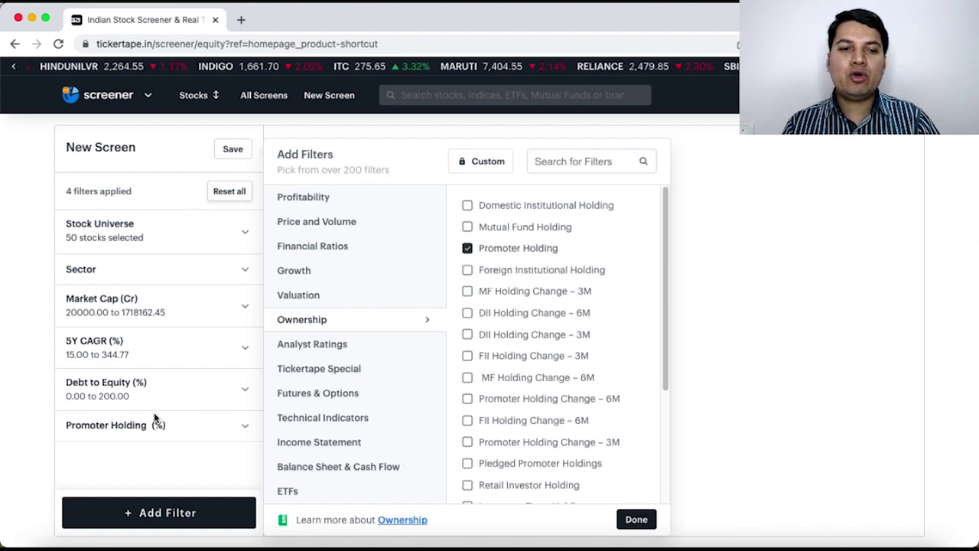
{"action": "left_click", "coordinate": [153, 441]}
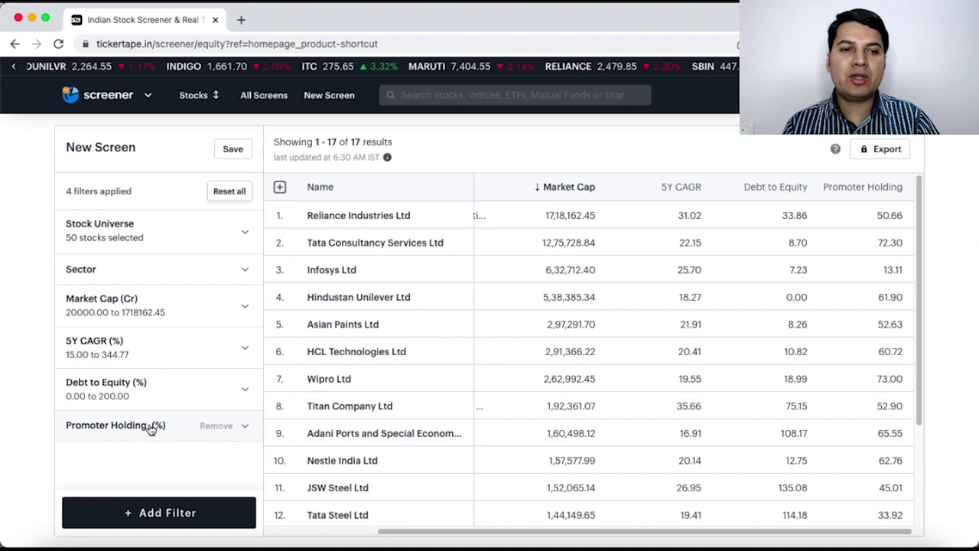
- Set the Promoter Holding filter's minimum to 40%
{"action": "left_click", "coordinate": [146, 433]}
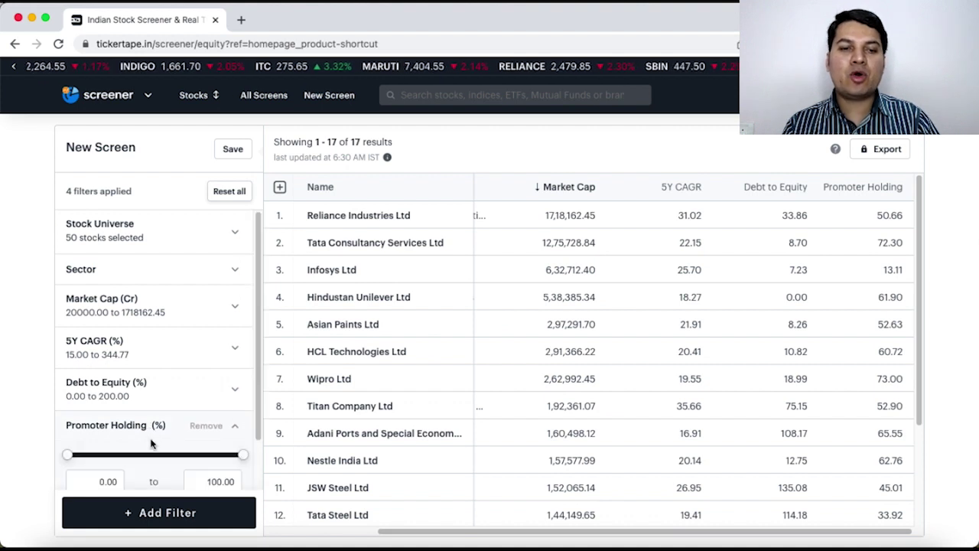
{"action": "scroll", "coordinate": [123, 429], "scroll_direction": "down", "scroll_amount": 2}
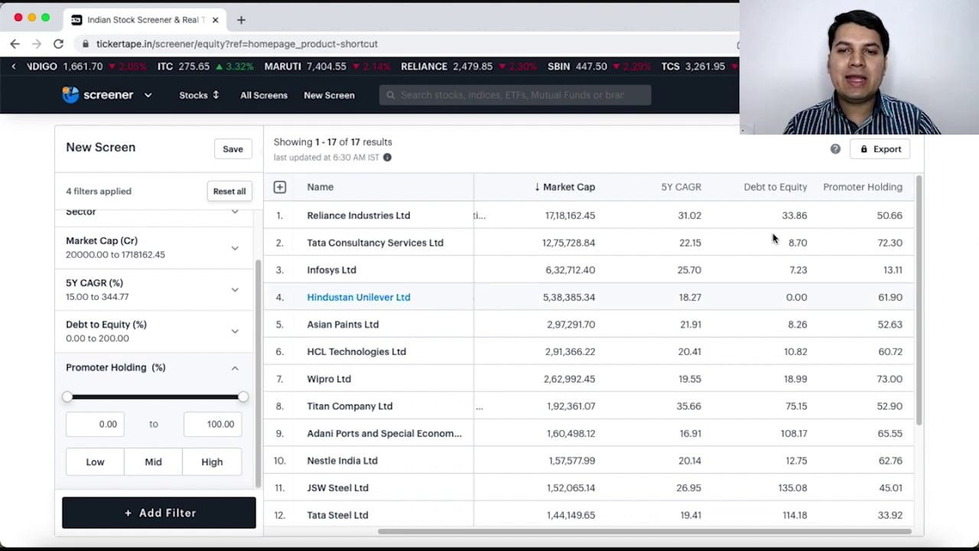
{"action": "left_click", "coordinate": [100, 424]}
{"action": "type", "text": "40"}
{"action": "left_click", "coordinate": [27, 455]}
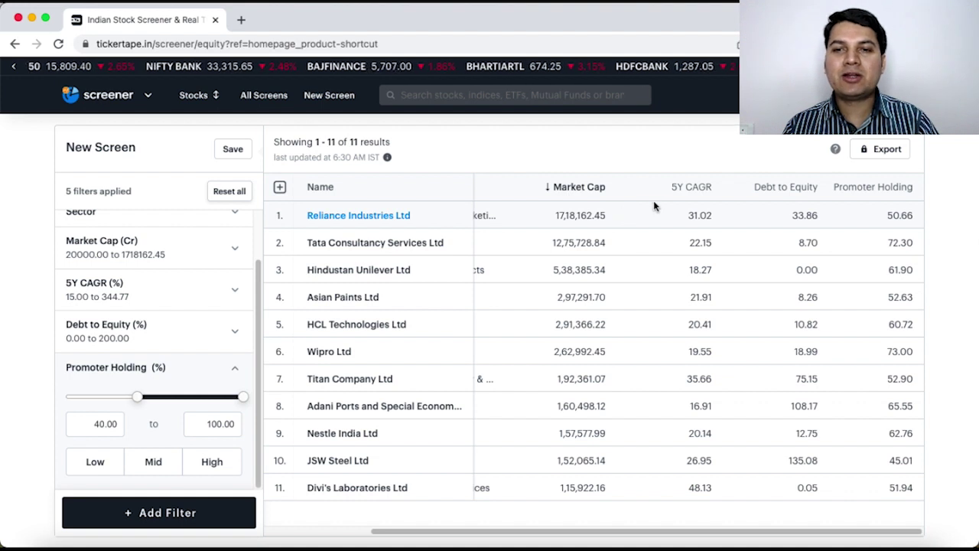
- Compare the screened stocks by sorting on 5Y CAGR descending, Debt to Equity in both directions, and Promoter Holding descending
{"action": "left_click", "coordinate": [693, 190]}
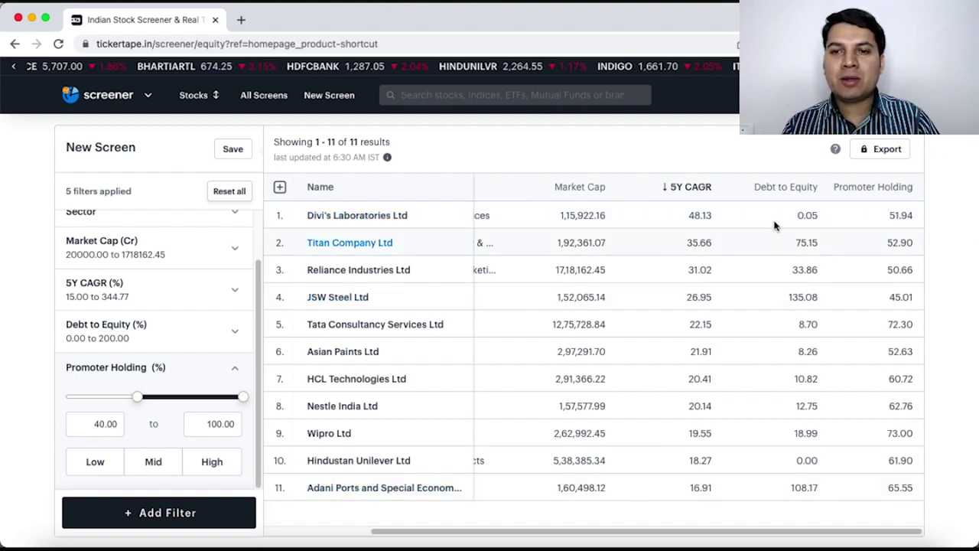
{"action": "left_click", "coordinate": [785, 192]}
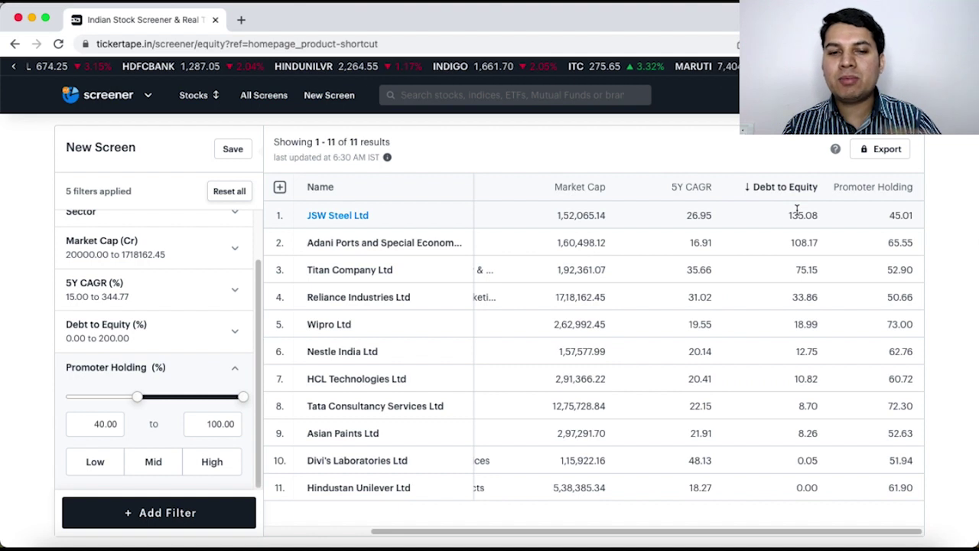
{"action": "left_click", "coordinate": [787, 188]}
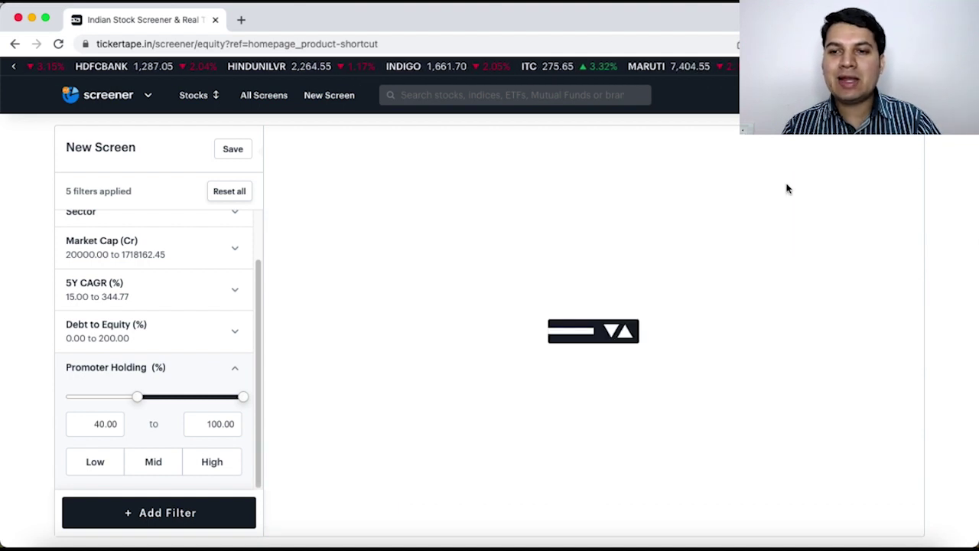
{"action": "scroll", "coordinate": [789, 189], "scroll_direction": "right", "scroll_amount": 5}
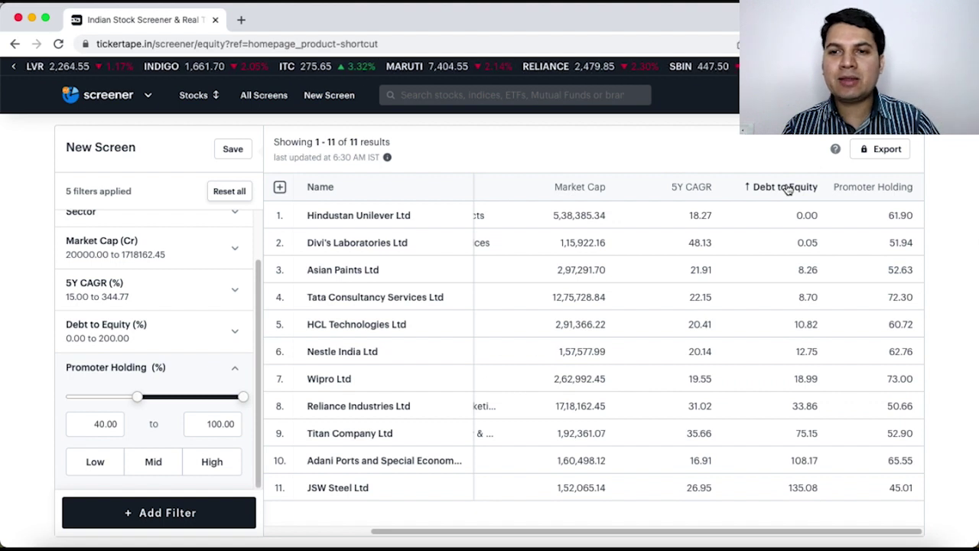
{"action": "left_click", "coordinate": [855, 190]}
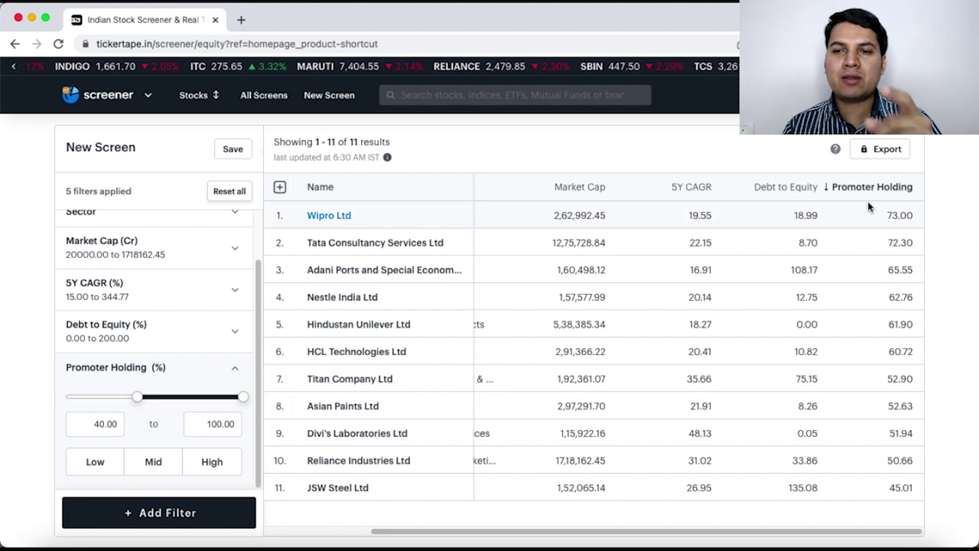